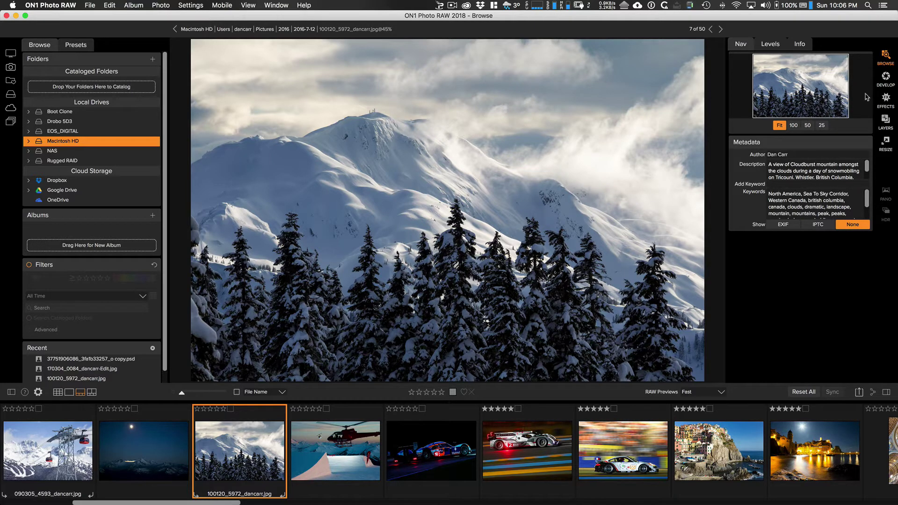
# - Open the selected snowy mountain photo in the Develop module
pyautogui.click(886, 79)
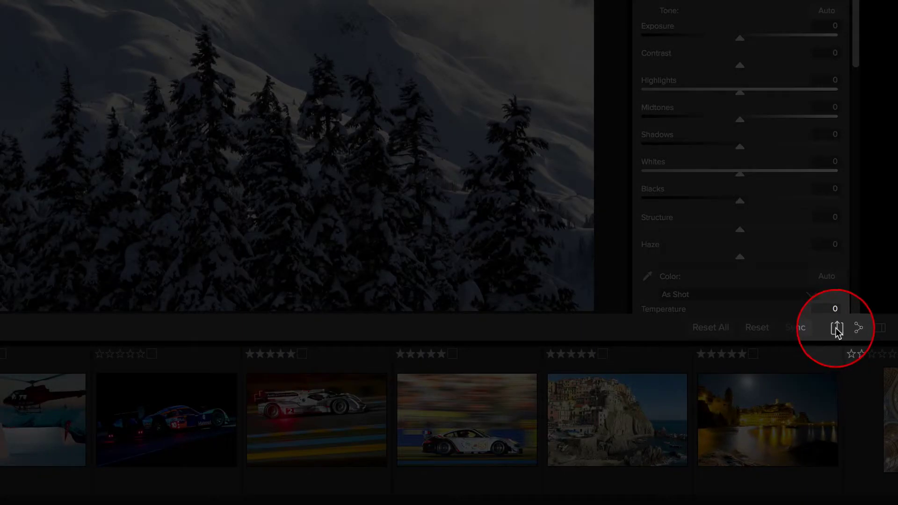
# - Bring up Export/Resize for the mountain photo, showing JPEG at quality 55
pyautogui.click(837, 329)
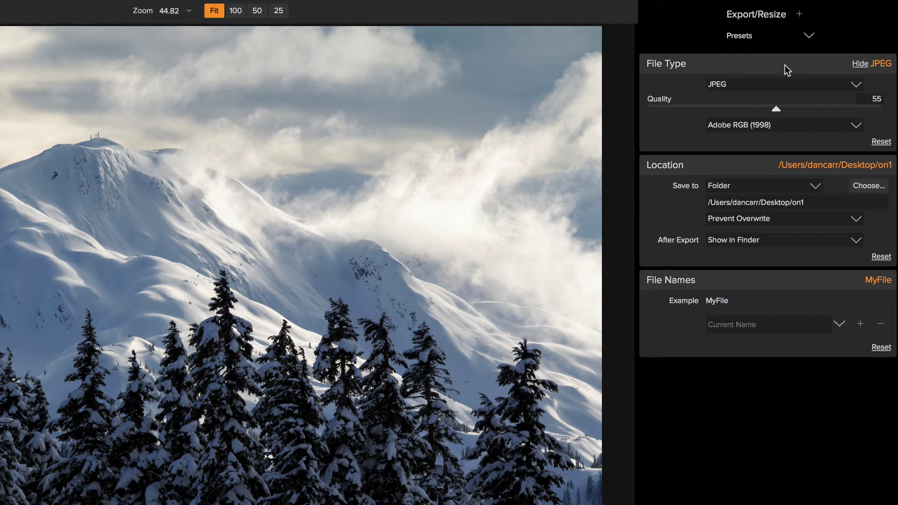
# - Add a watermark using the black high-res signature PNG from Desktop > Photologo
pyautogui.click(801, 16)
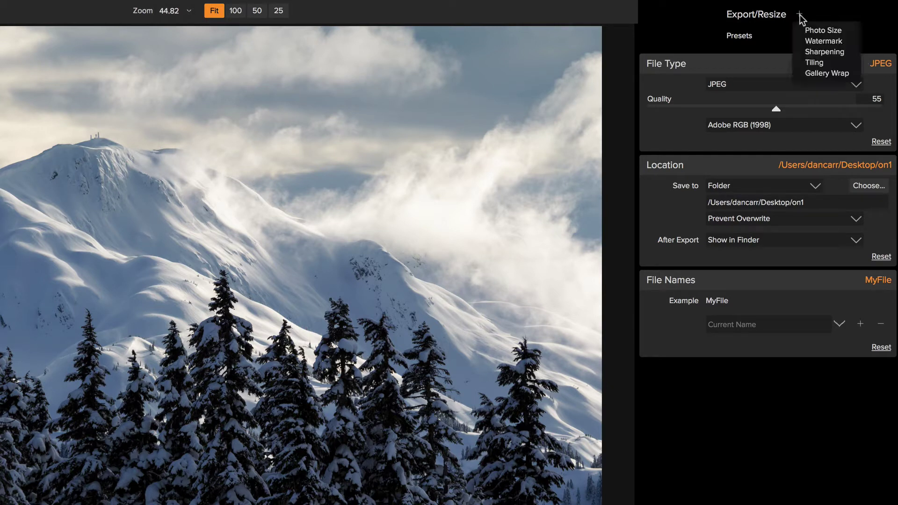
pyautogui.click(826, 42)
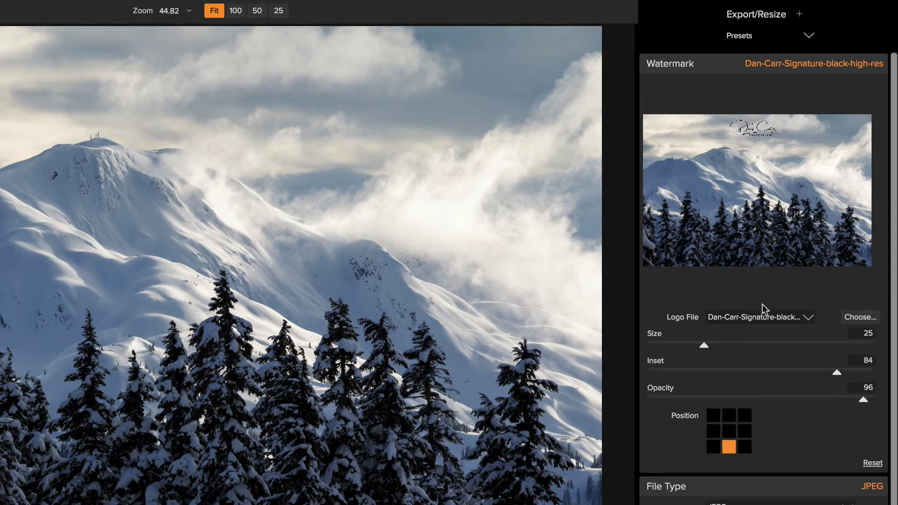
pyautogui.click(861, 318)
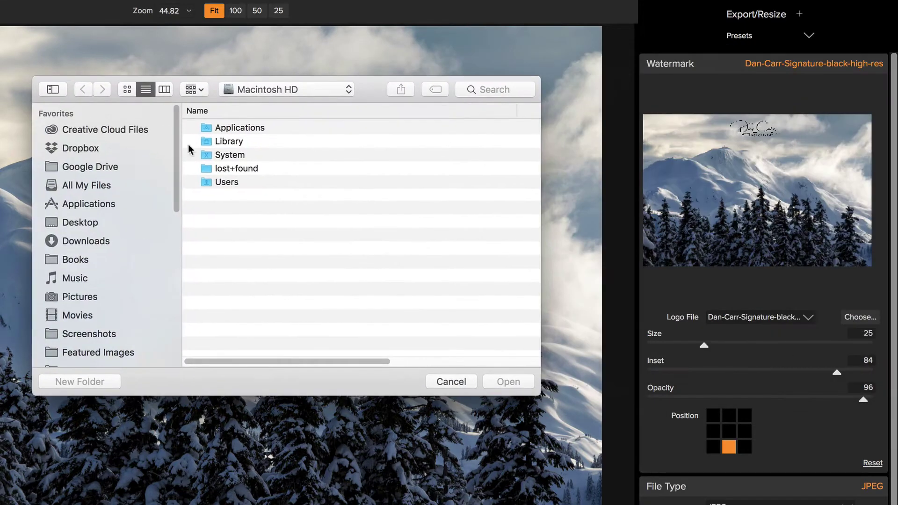
pyautogui.click(102, 222)
pyautogui.click(239, 126)
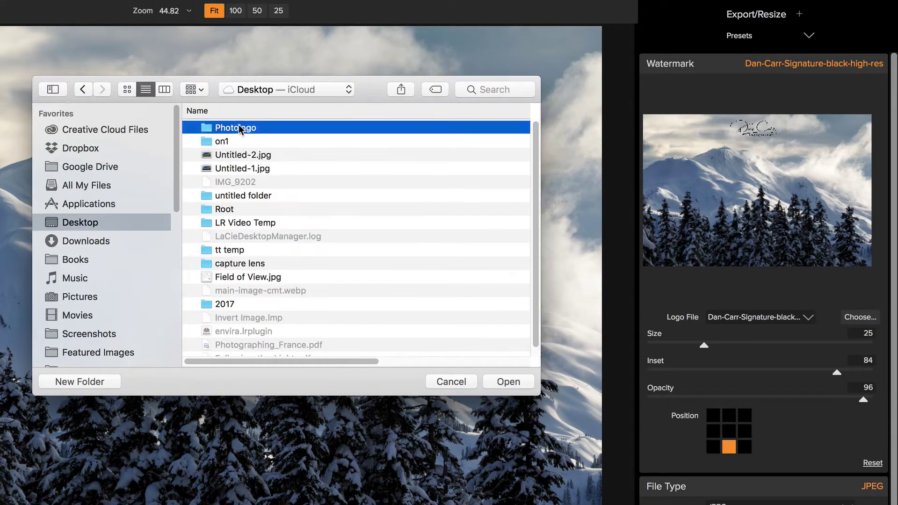
pyautogui.doubleClick(289, 129)
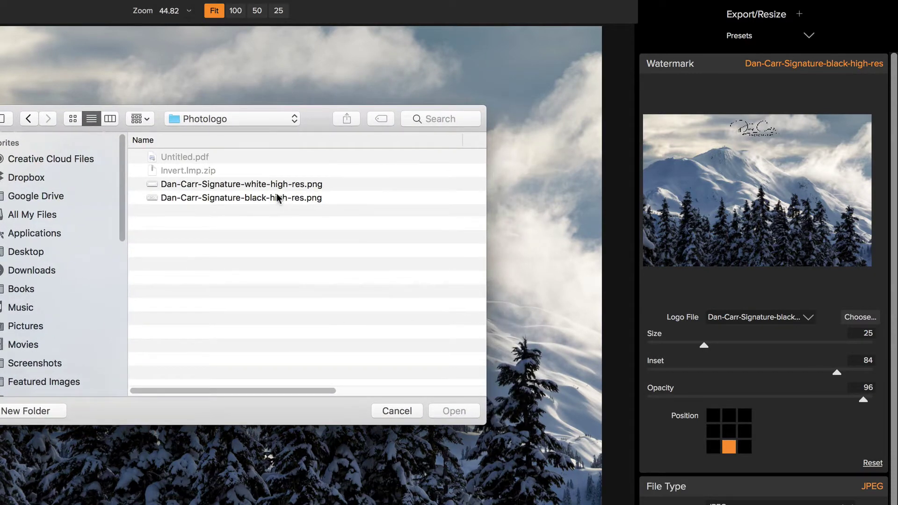
pyautogui.click(238, 198)
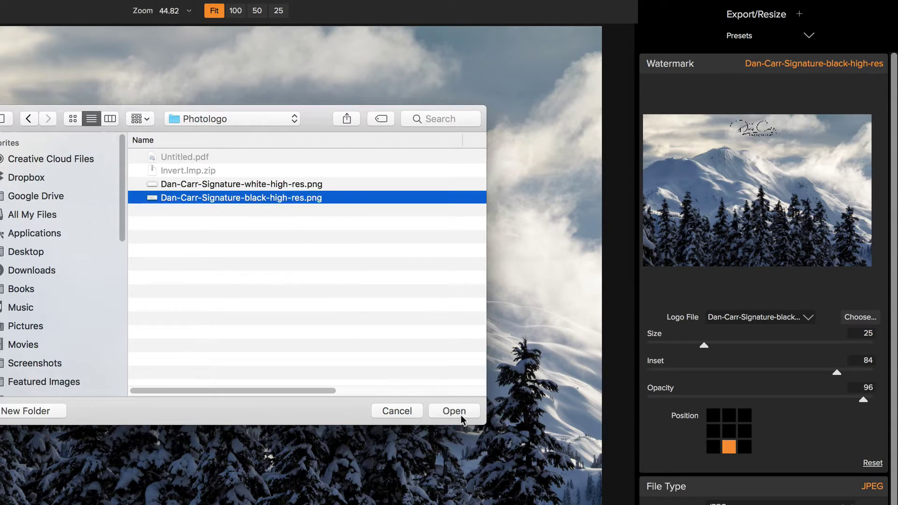
pyautogui.press('Return')
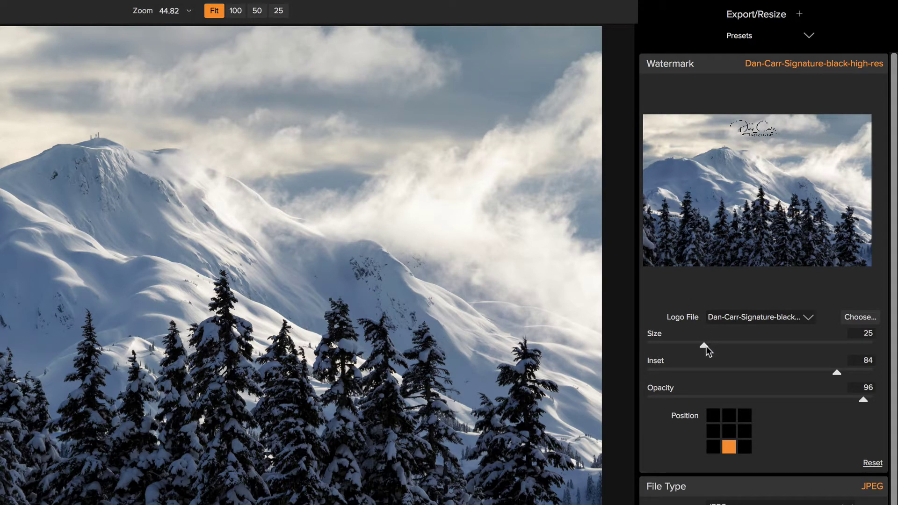
# - Set the signature watermark to size 52, inset 38 and opacity 100
pyautogui.moveTo(705, 345)
pyautogui.mouseDown()
pyautogui.moveTo(787, 335)
pyautogui.moveTo(750, 358)
pyautogui.mouseUp()
pyautogui.moveTo(838, 373); pyautogui.dragTo(802, 373)
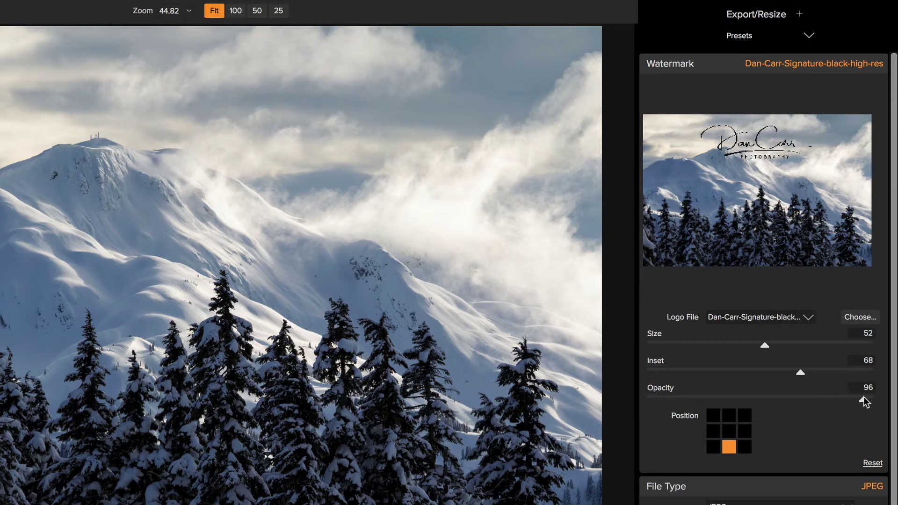
pyautogui.moveTo(864, 399)
pyautogui.mouseDown()
pyautogui.moveTo(700, 408)
pyautogui.moveTo(873, 402)
pyautogui.moveTo(725, 406)
pyautogui.moveTo(850, 405)
pyautogui.mouseUp()
pyautogui.moveTo(801, 372); pyautogui.dragTo(732, 374)
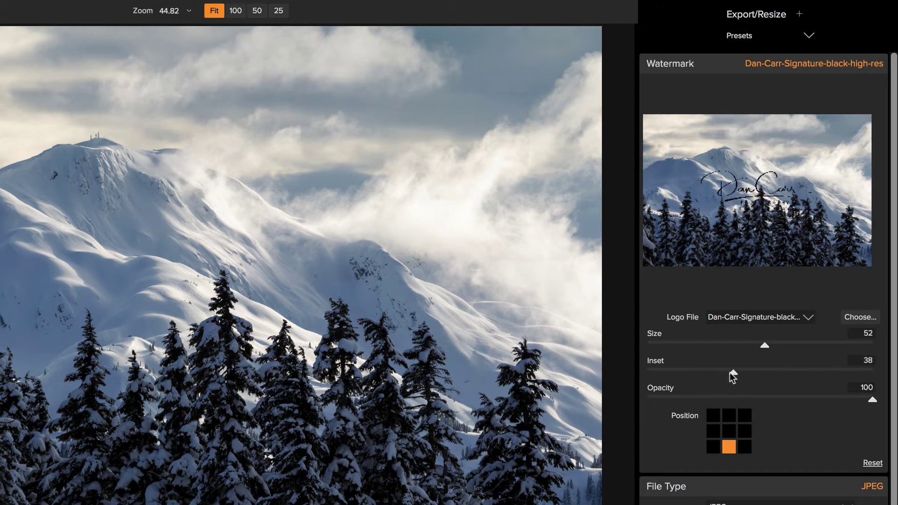
# - Try the watermark at several anchor positions and different edge insets
pyautogui.click(717, 447)
pyautogui.click(714, 430)
pyautogui.click(728, 430)
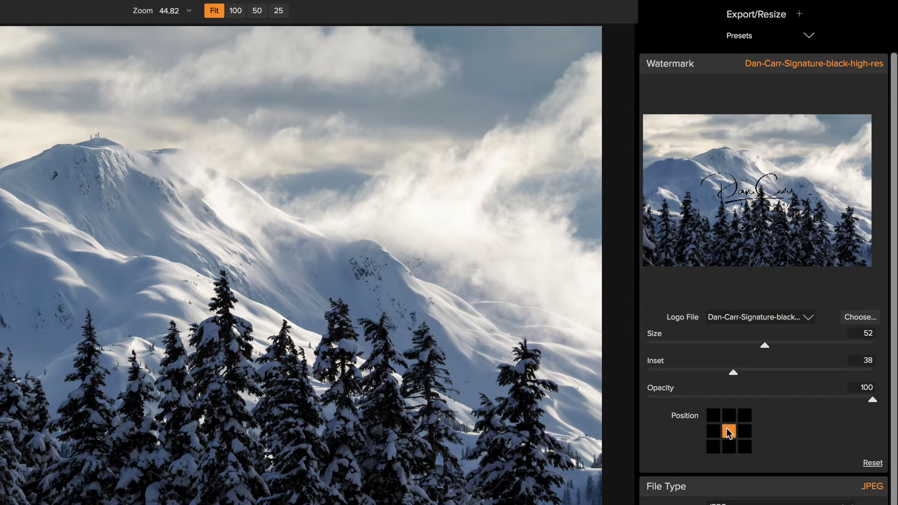
pyautogui.click(714, 415)
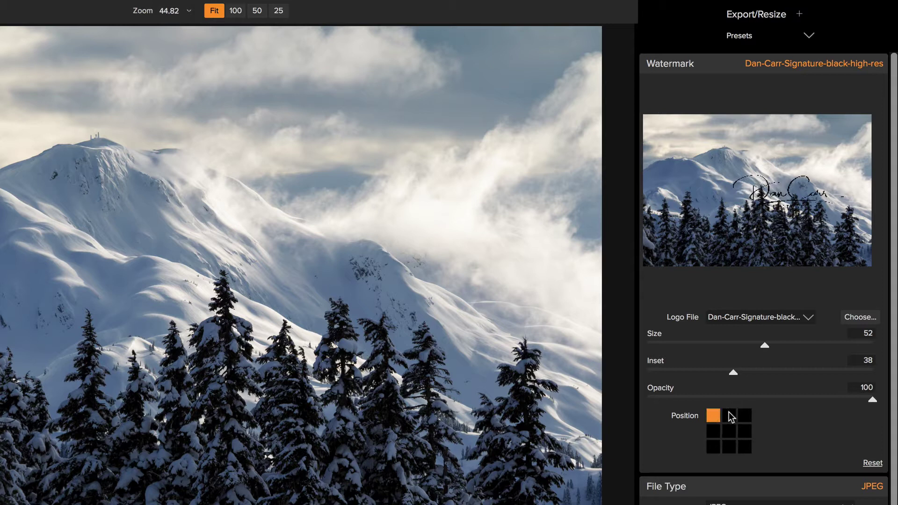
pyautogui.click(730, 416)
pyautogui.moveTo(734, 372); pyautogui.dragTo(650, 371)
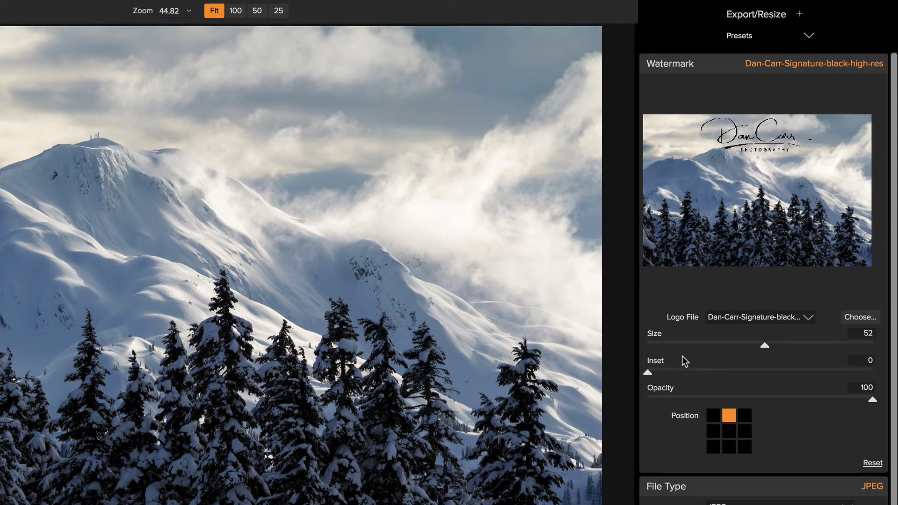
pyautogui.click(714, 415)
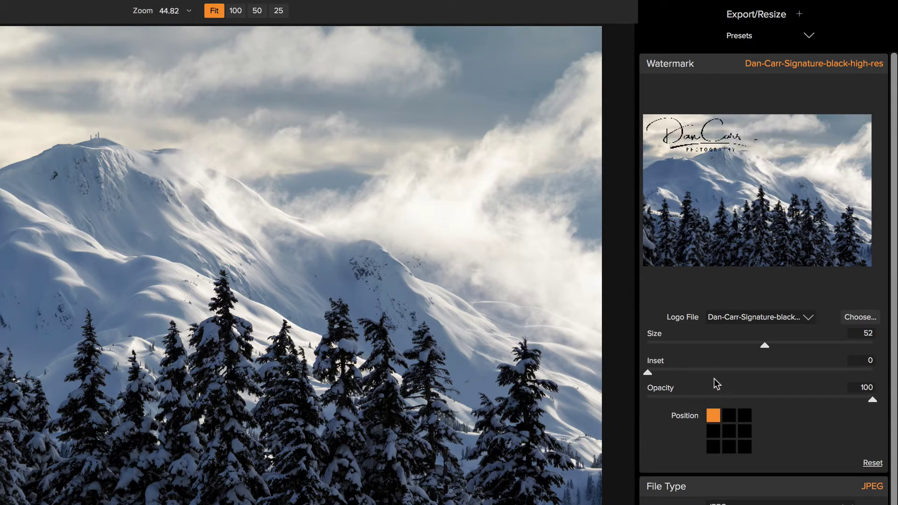
pyautogui.click(744, 417)
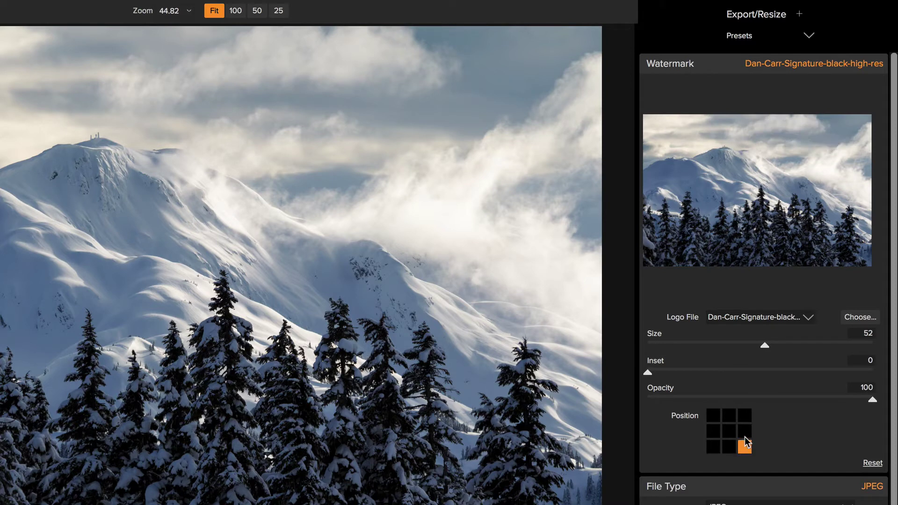
pyautogui.click(729, 431)
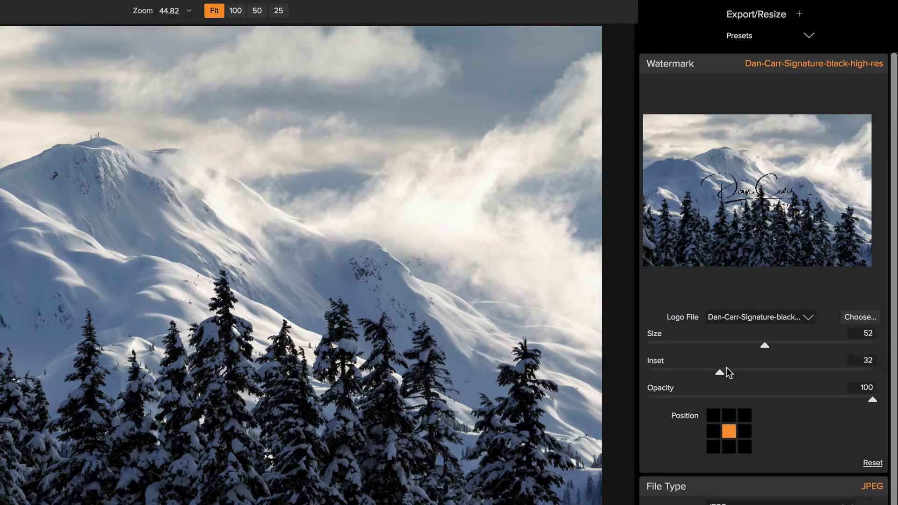
# - Anchor the watermark top-centre with inset 17 and size 55
pyautogui.moveTo(712, 372); pyautogui.dragTo(786, 371)
pyautogui.click(729, 415)
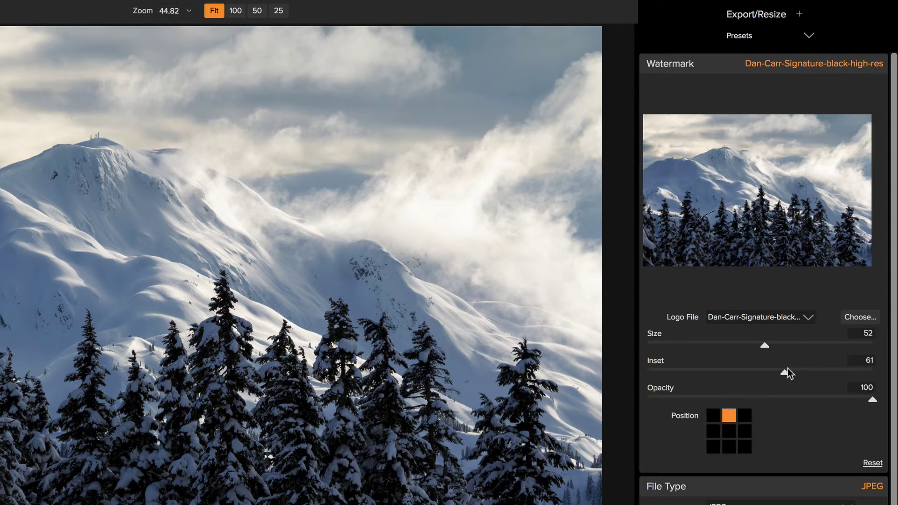
pyautogui.moveTo(788, 370)
pyautogui.mouseDown()
pyautogui.moveTo(676, 373)
pyautogui.moveTo(718, 373)
pyautogui.moveTo(687, 373)
pyautogui.mouseUp()
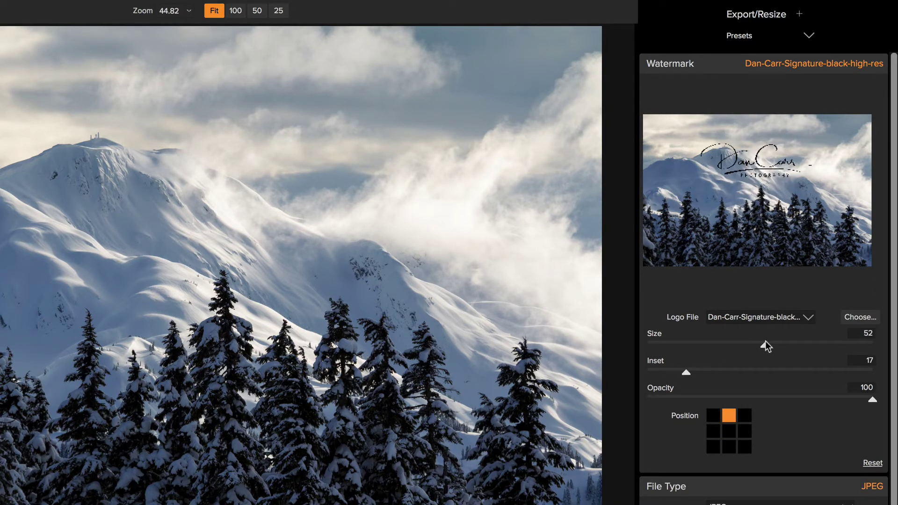
pyautogui.moveTo(766, 346)
pyautogui.mouseDown()
pyautogui.moveTo(779, 344)
pyautogui.moveTo(772, 346)
pyautogui.mouseUp()
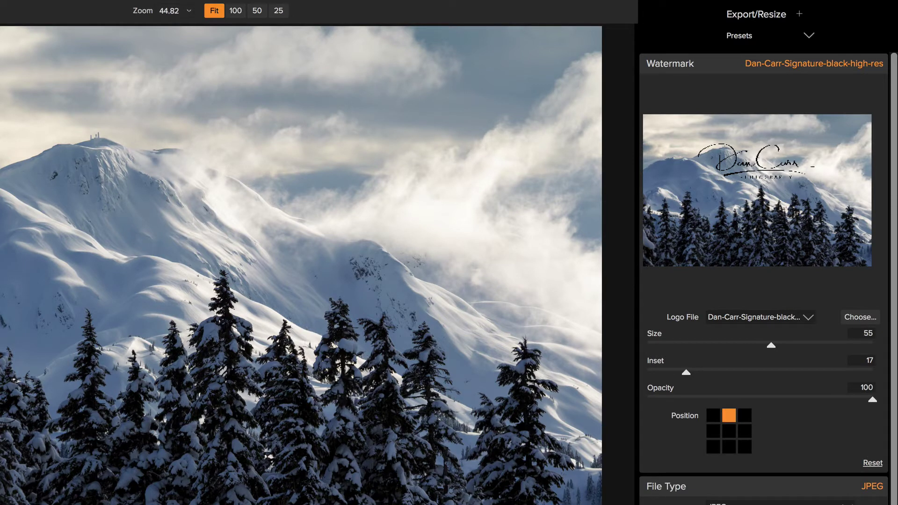
pyautogui.scroll(-3, 894, 461)
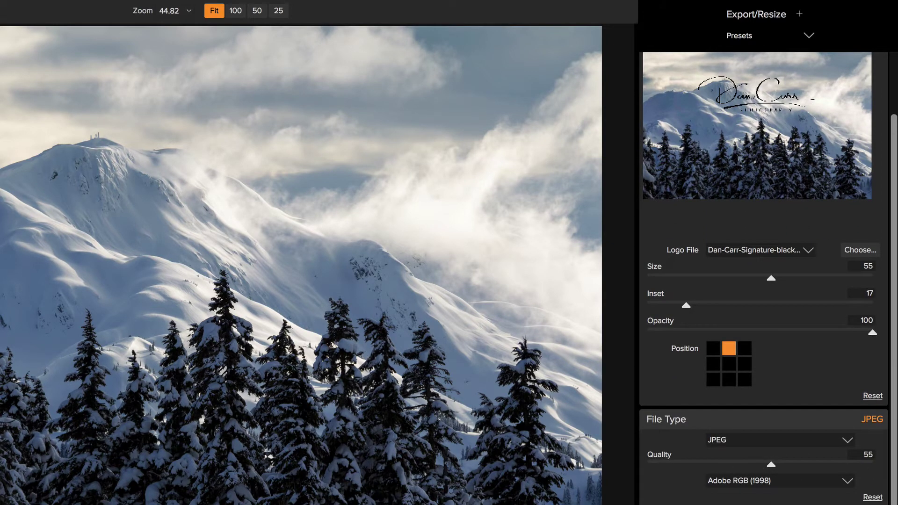
pyautogui.scroll(3, 772, 94)
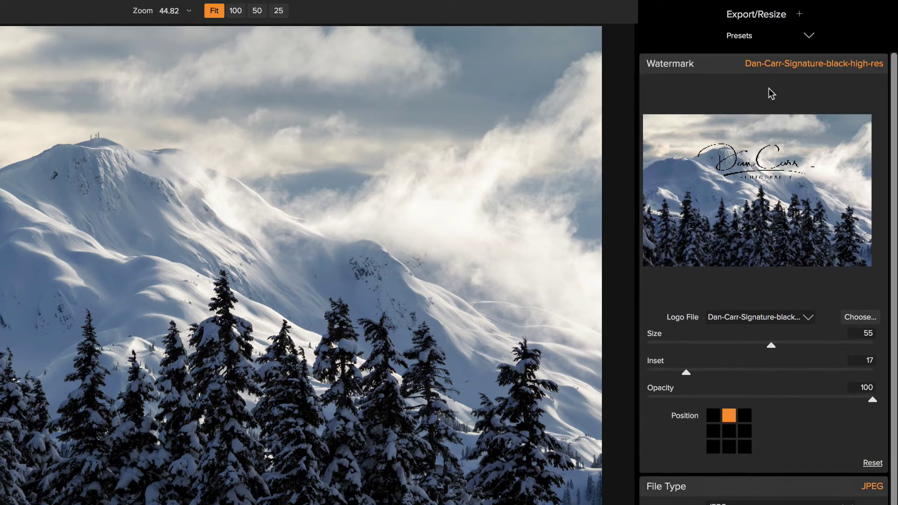
# - Apply the White-Sig-Central-100% watermark preset and set opacity to 100
pyautogui.click(809, 36)
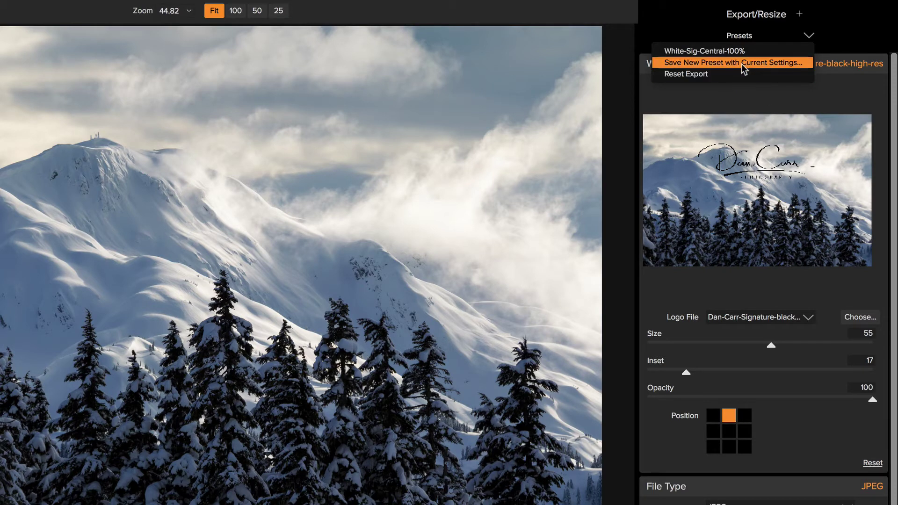
pyautogui.click(712, 52)
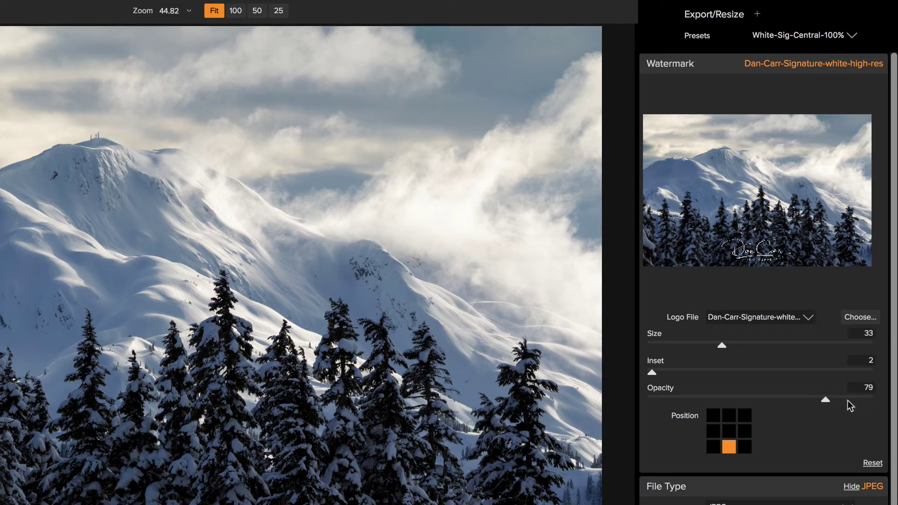
pyautogui.moveTo(843, 399); pyautogui.dragTo(894, 365)
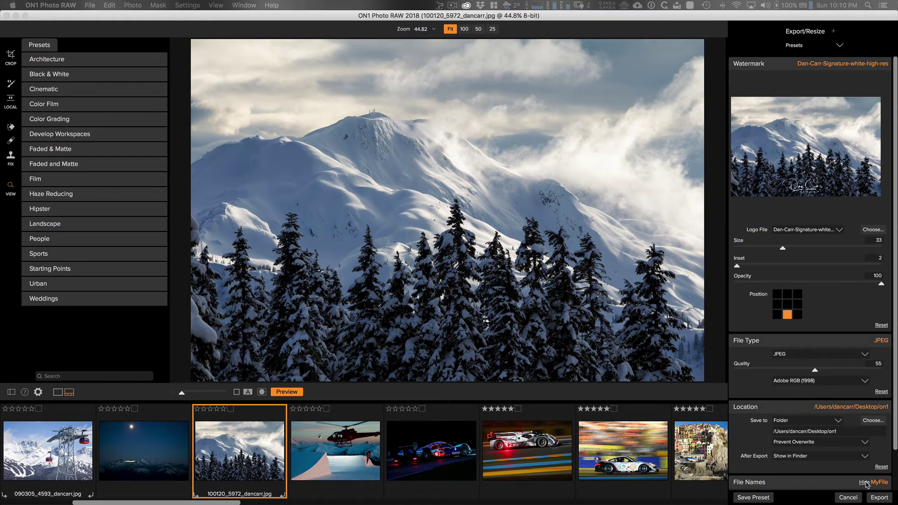
# - Export the mountain photo and preview 100120_5972_dancarr.jpg in Quick Look
pyautogui.click(879, 498)
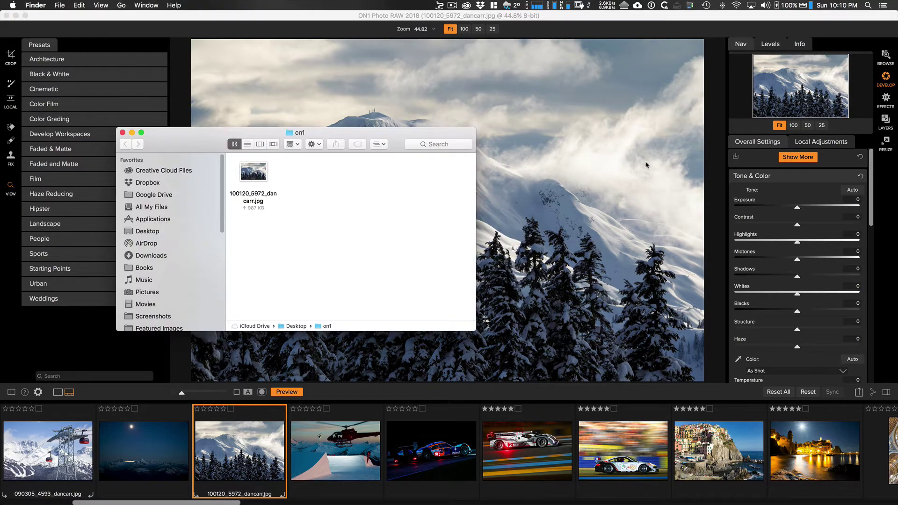
pyautogui.click(265, 173)
pyautogui.press('space')
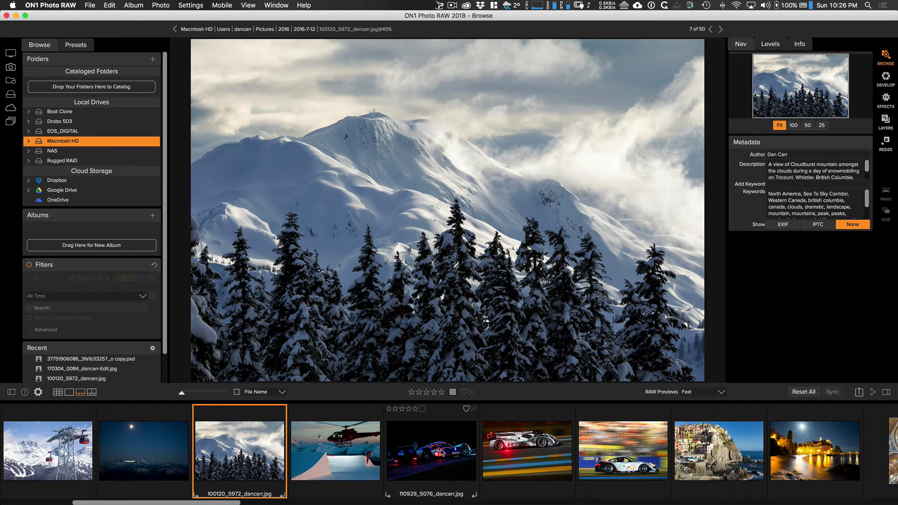
# - Load the race car photo and list the Photologo folder's signature files
pyautogui.click(451, 450)
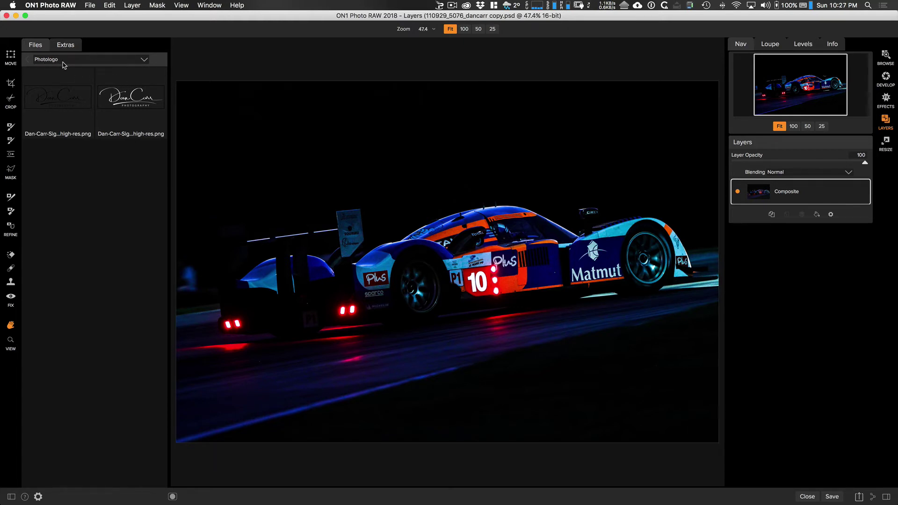
pyautogui.click(112, 59)
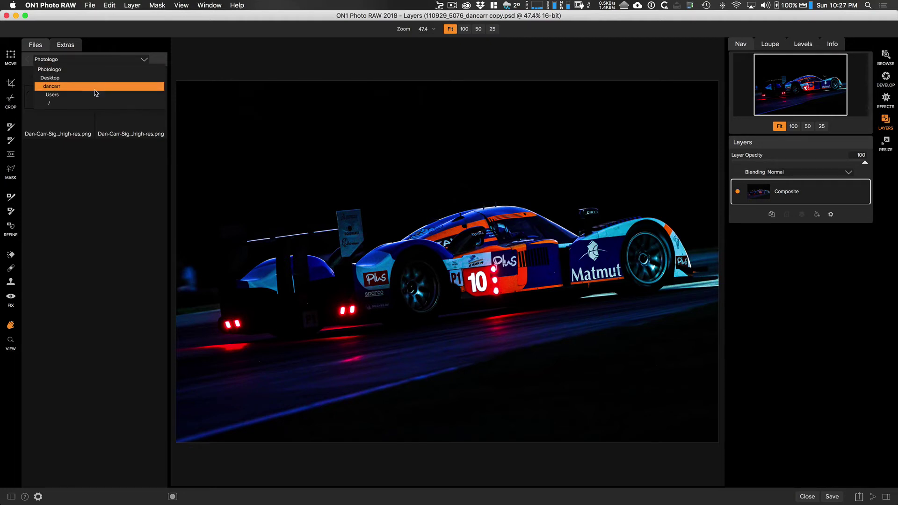
pyautogui.click(102, 69)
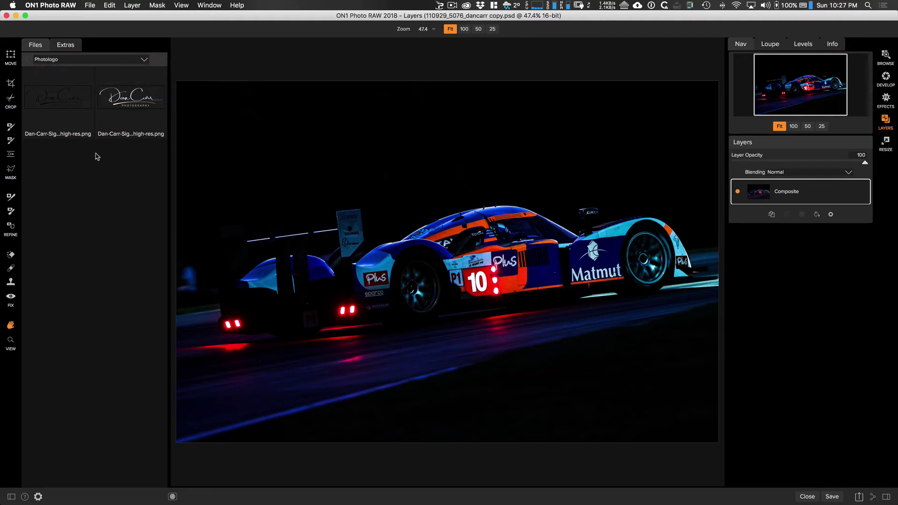
# - Add the white signature PNG as a layer, scaled to 866×301 near the bottom centre
pyautogui.moveTo(126, 103)
pyautogui.mouseDown()
pyautogui.moveTo(184, 110)
pyautogui.moveTo(217, 154)
pyautogui.moveTo(424, 322)
pyautogui.moveTo(421, 310)
pyautogui.mouseUp()
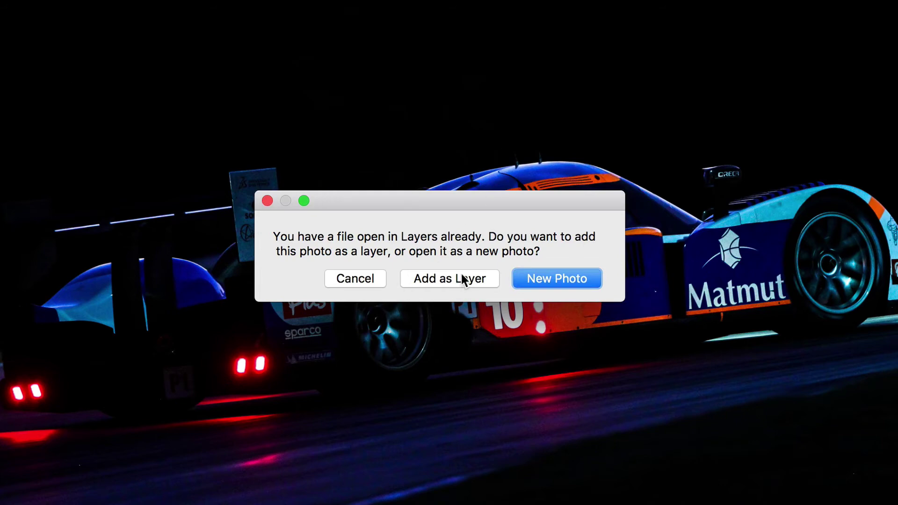
pyautogui.click(447, 279)
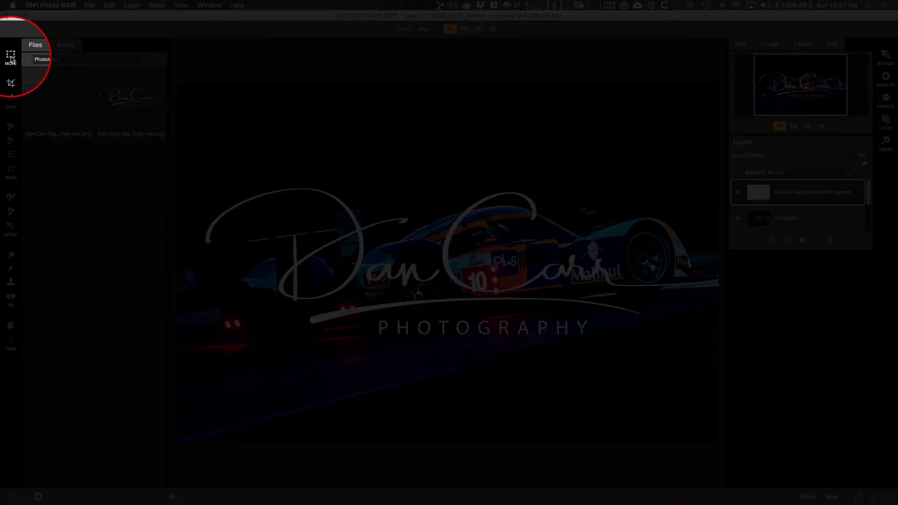
pyautogui.click(10, 55)
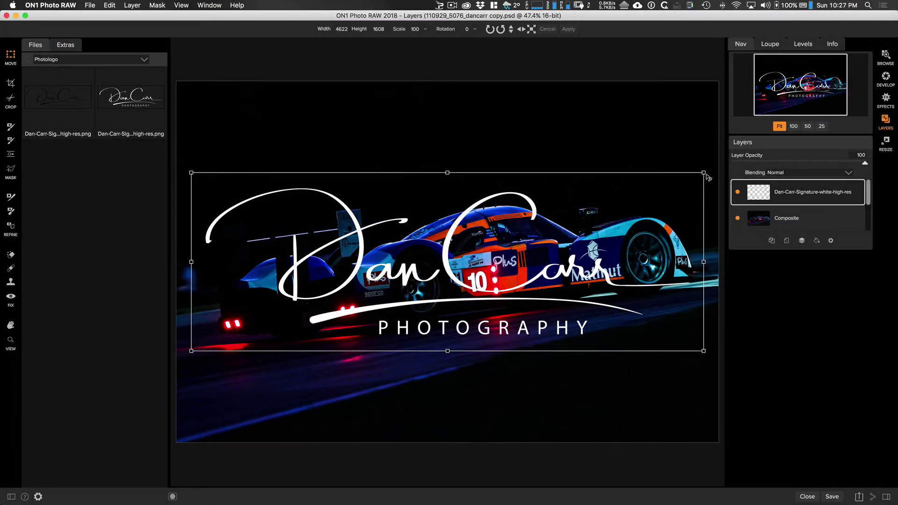
pyautogui.moveTo(705, 175); pyautogui.dragTo(544, 228)
pyautogui.moveTo(512, 271)
pyautogui.mouseDown()
pyautogui.moveTo(320, 307)
pyautogui.moveTo(460, 366)
pyautogui.mouseUp()
pyautogui.moveTo(585, 330)
pyautogui.mouseDown()
pyautogui.moveTo(471, 377)
pyautogui.moveTo(444, 401)
pyautogui.moveTo(424, 401)
pyautogui.moveTo(479, 421)
pyautogui.mouseUp()
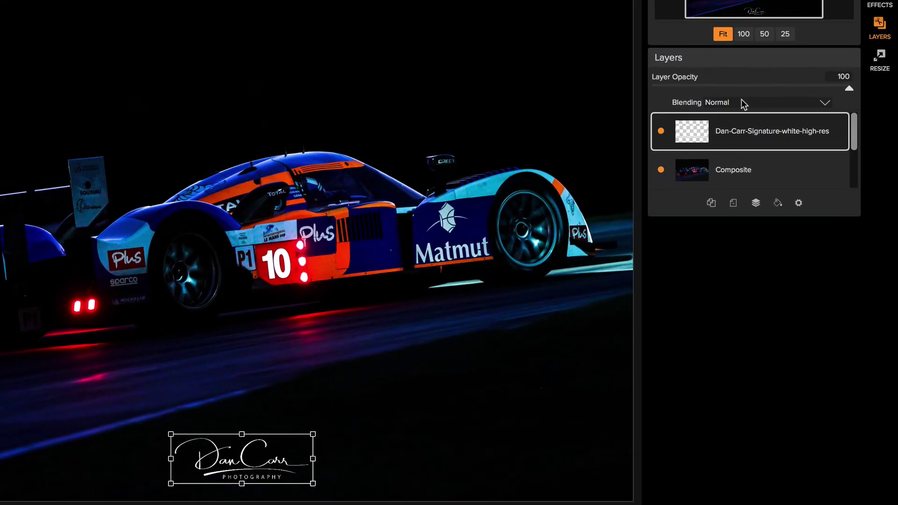
# - Lower the signature layer's opacity to 35, keeping Normal blending
pyautogui.moveTo(846, 88)
pyautogui.mouseDown()
pyautogui.moveTo(701, 97)
pyautogui.moveTo(768, 92)
pyautogui.moveTo(725, 96)
pyautogui.mouseUp()
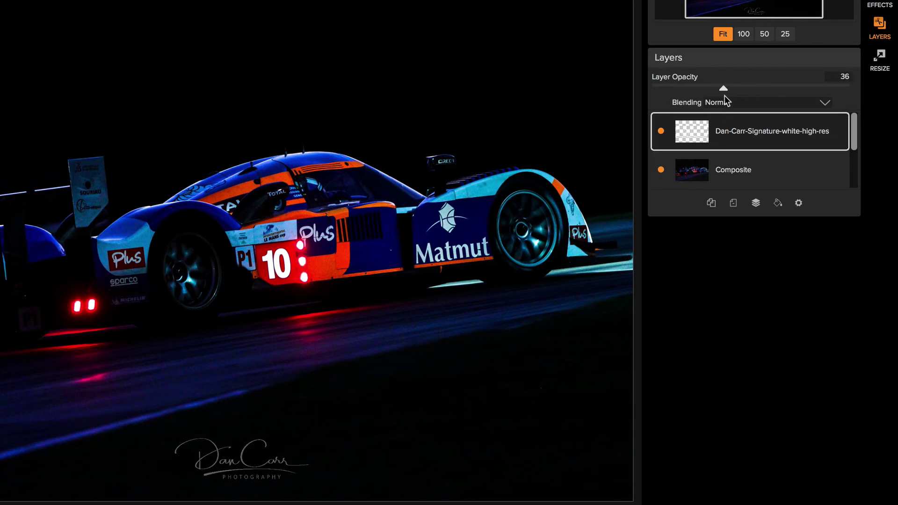
pyautogui.click(759, 100)
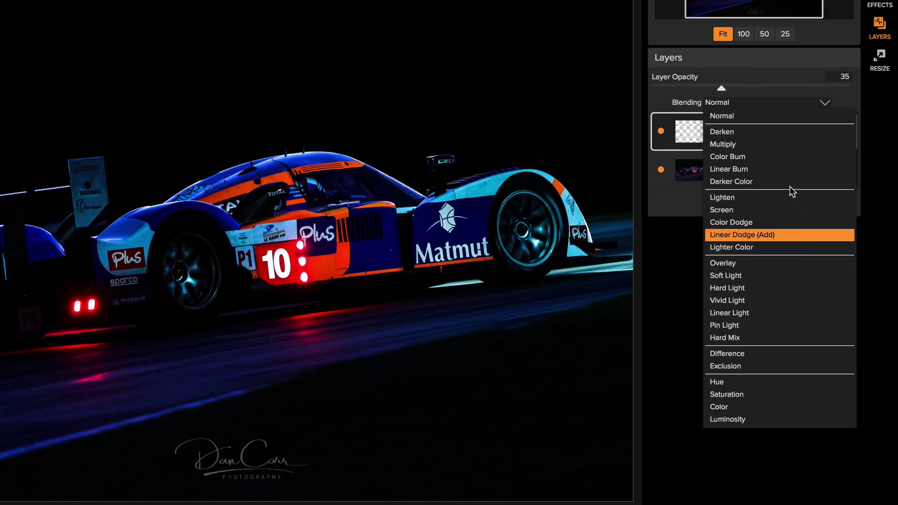
pyautogui.click(733, 116)
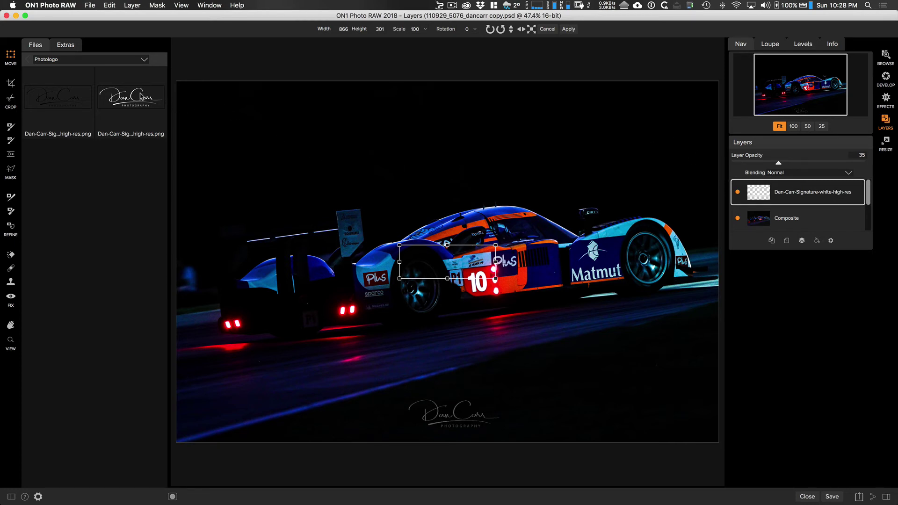
# - Add the white signature PNG as a new layer, move it higher over the race car, and set opacity to 11
pyautogui.moveTo(140, 97); pyautogui.dragTo(321, 141)
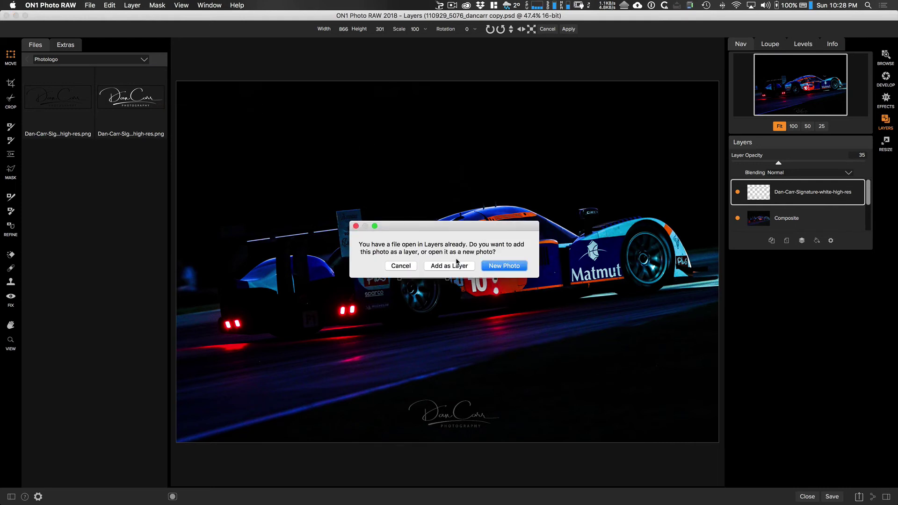
pyautogui.click(457, 264)
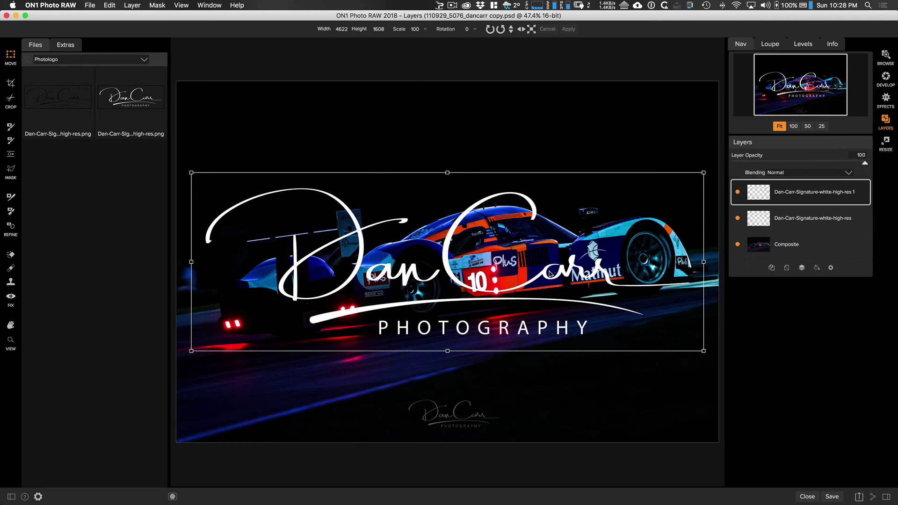
pyautogui.moveTo(548, 276)
pyautogui.mouseDown()
pyautogui.moveTo(549, 218)
pyautogui.moveTo(553, 227)
pyautogui.mouseUp()
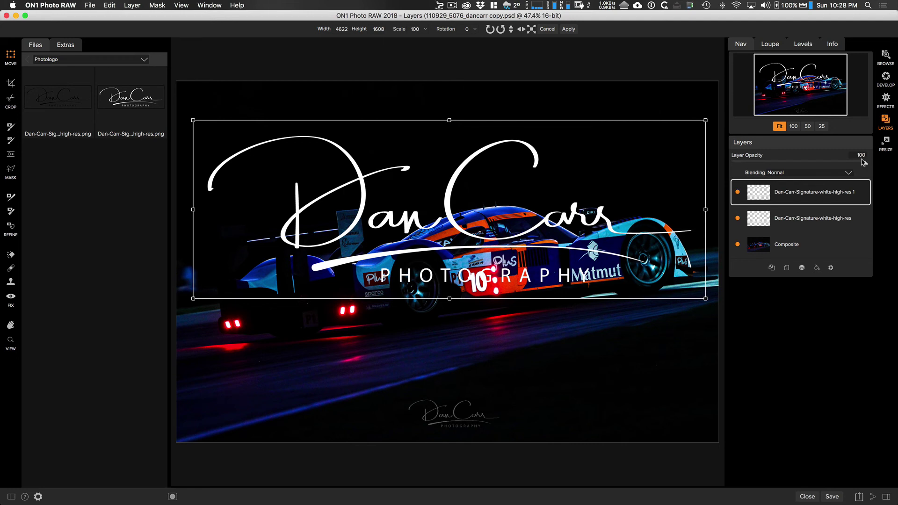
pyautogui.moveTo(803, 163); pyautogui.dragTo(747, 163)
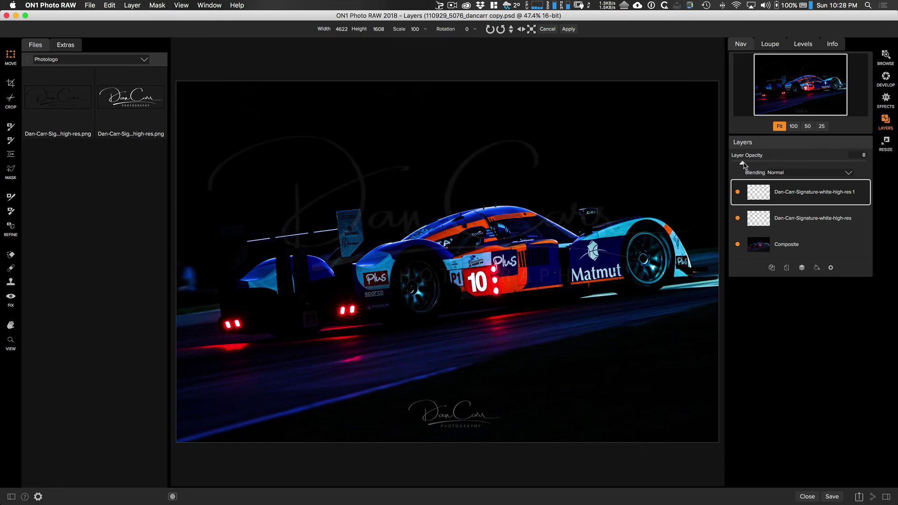
pyautogui.moveTo(387, 241)
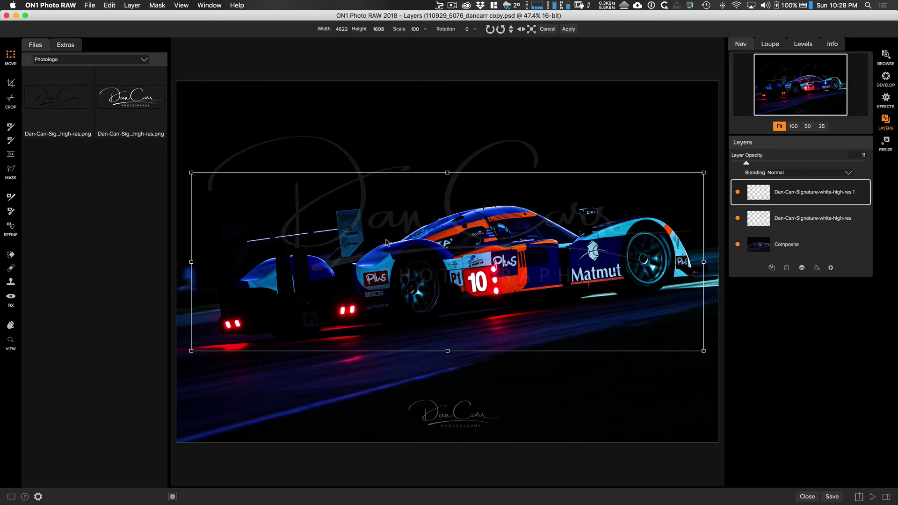